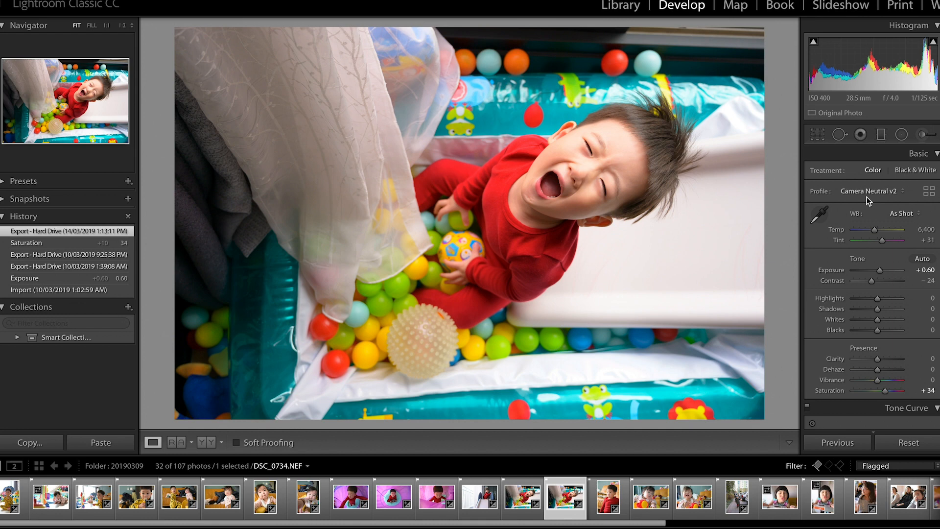
Reset the white balance Tint and the Exposure of the ball pit photo to 0.
left_click(926, 241)
type("0")
key("Return")
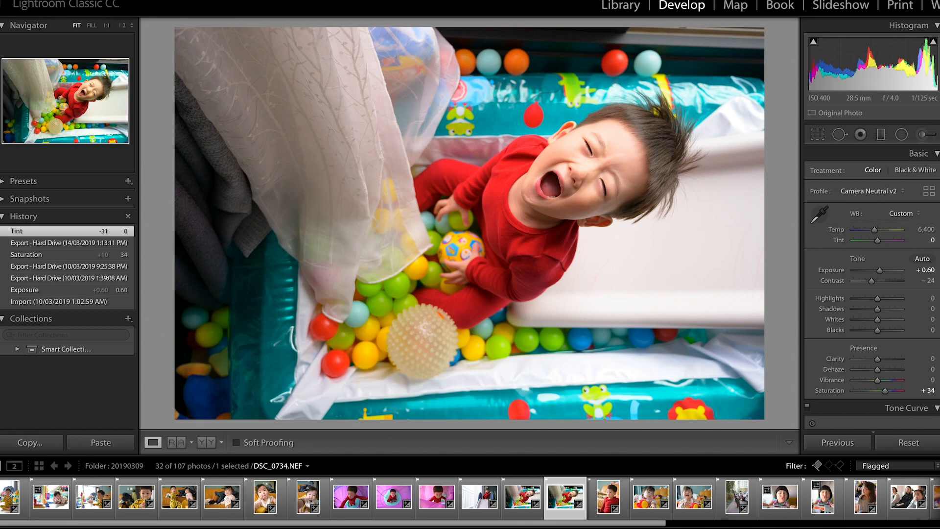
left_click(927, 271)
type("0")
key("Return")
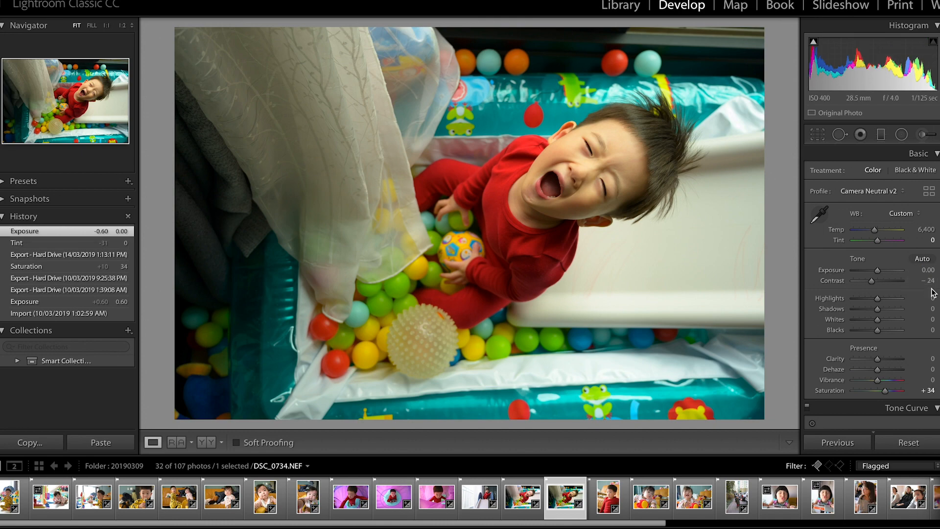
Reset the photo's Contrast and Saturation to 0.
left_click(931, 279)
type("0")
key("Return")
left_click(931, 390)
type("0")
key("Return")
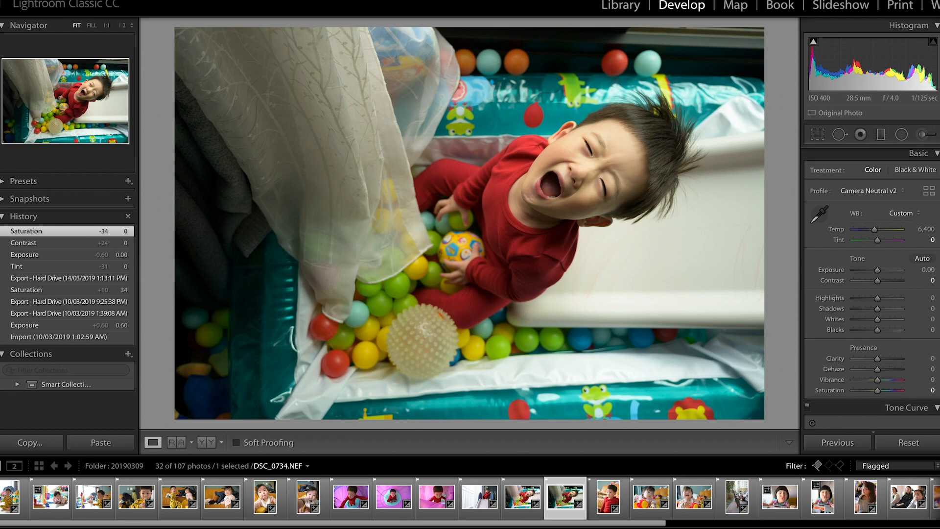
Set the sharpening Amount to 80 and inspect the detail in the child's face up close.
scroll(934, 367, "down", 10)
left_click(932, 233)
type("80")
key("Return")
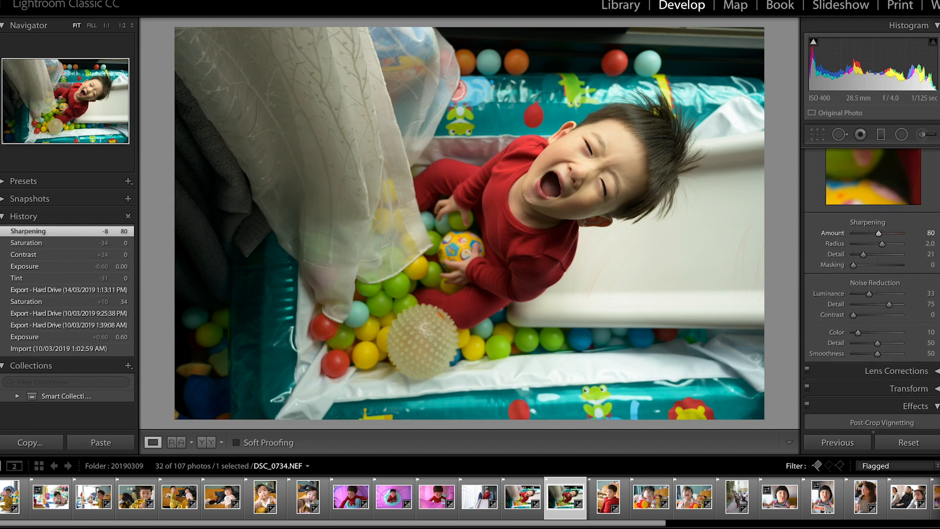
scroll(835, 255, "up", 5)
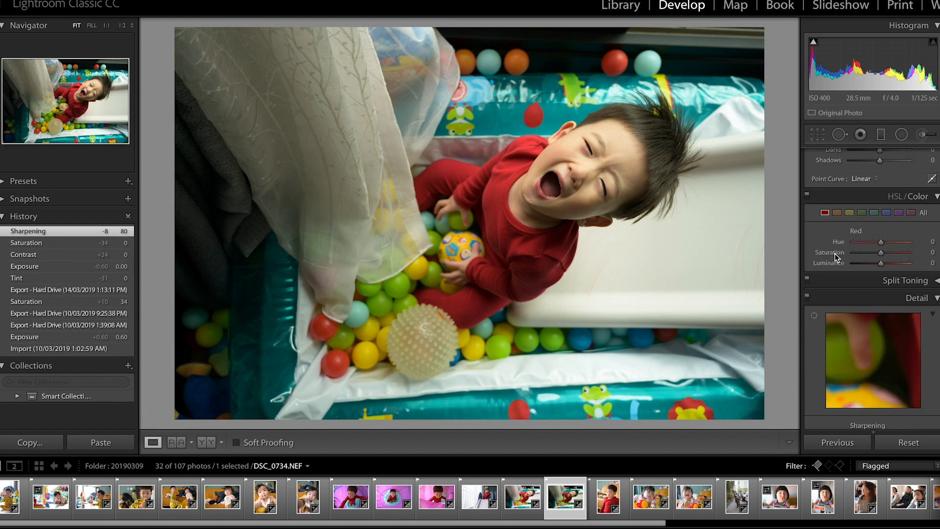
left_click(578, 170)
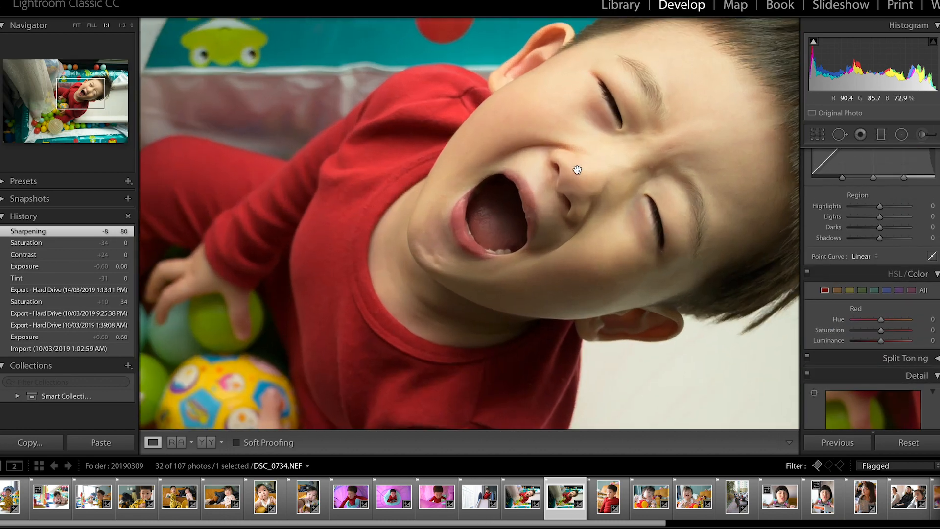
left_click(562, 148)
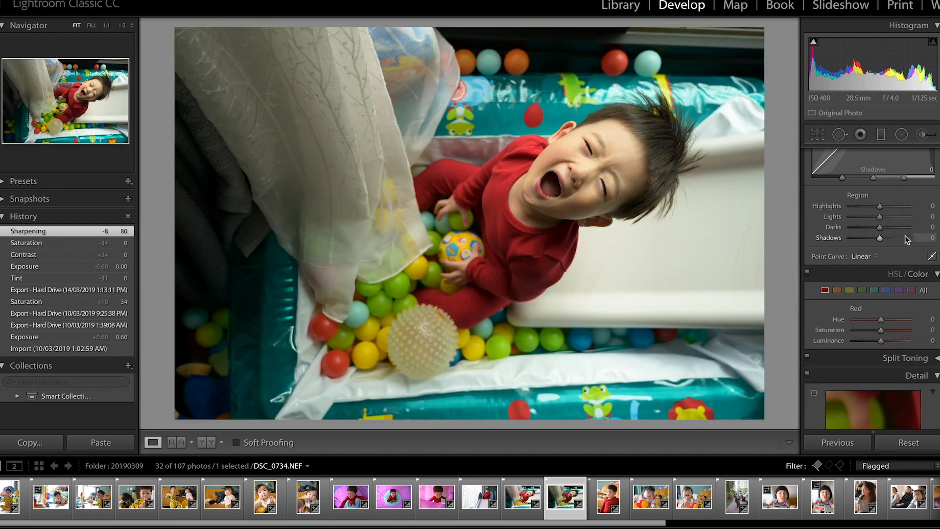
Cool the photo's white balance Temp to 4,219.
scroll(905, 236, "up", 5)
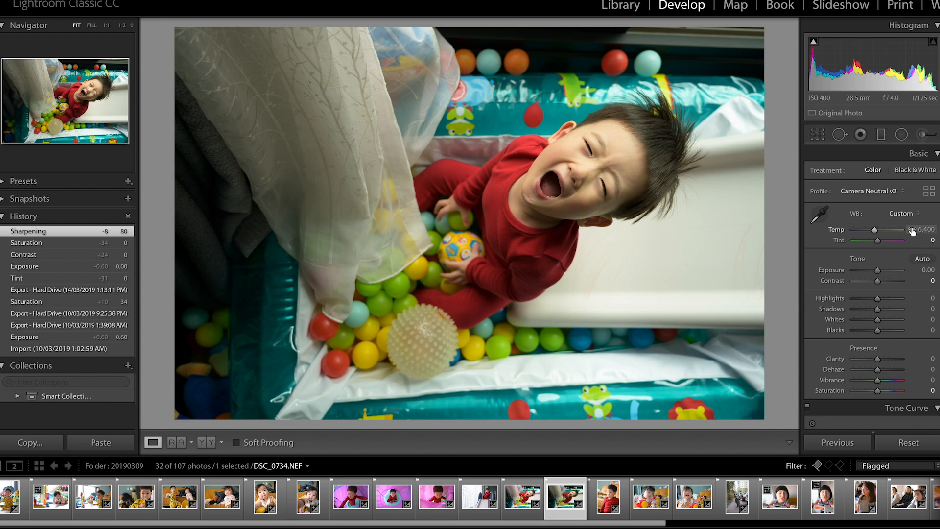
left_click_drag(911, 231, 864, 230)
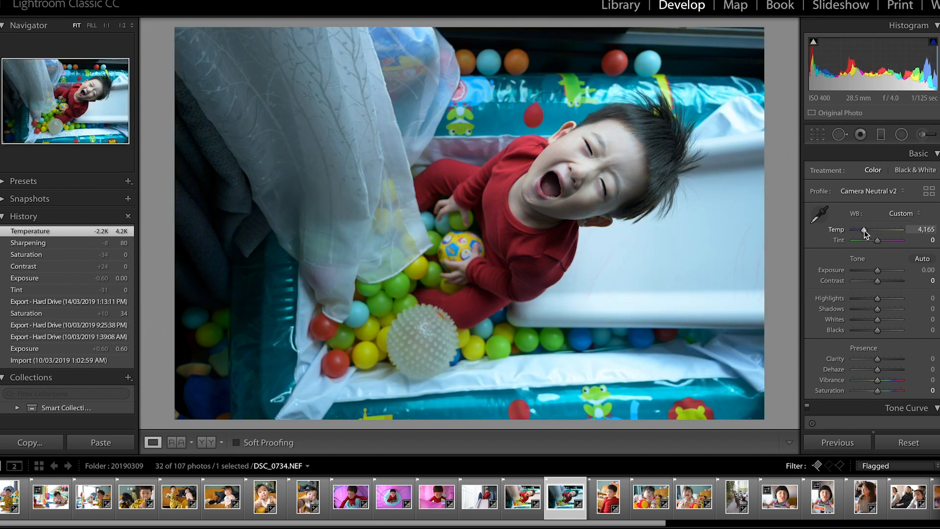
left_click_drag(864, 230, 865, 230)
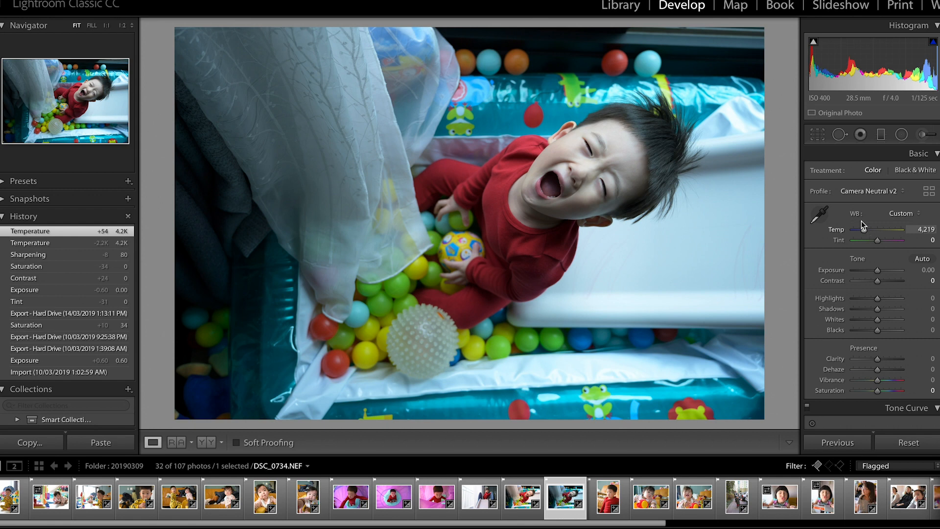
Neutralise the white balance by sampling the white slide beside the child with the White Balance Selector.
left_click(818, 216)
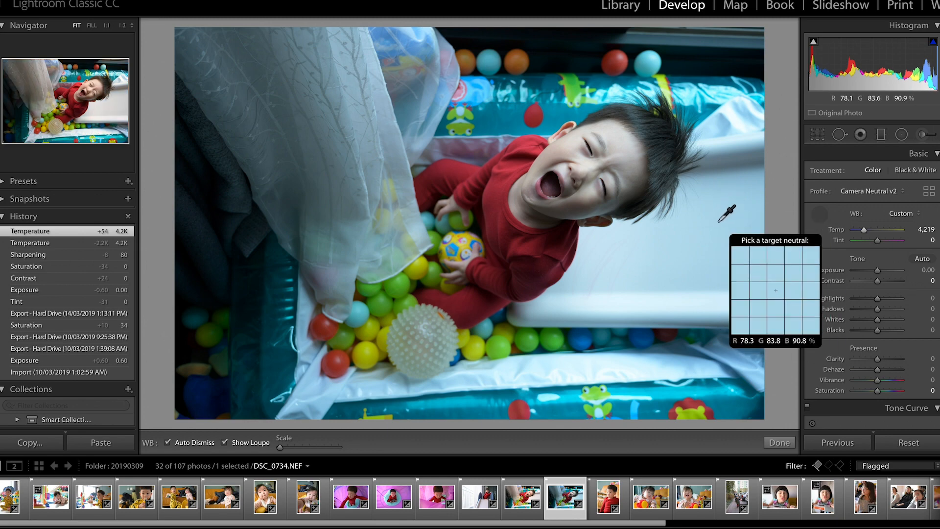
left_click(701, 227)
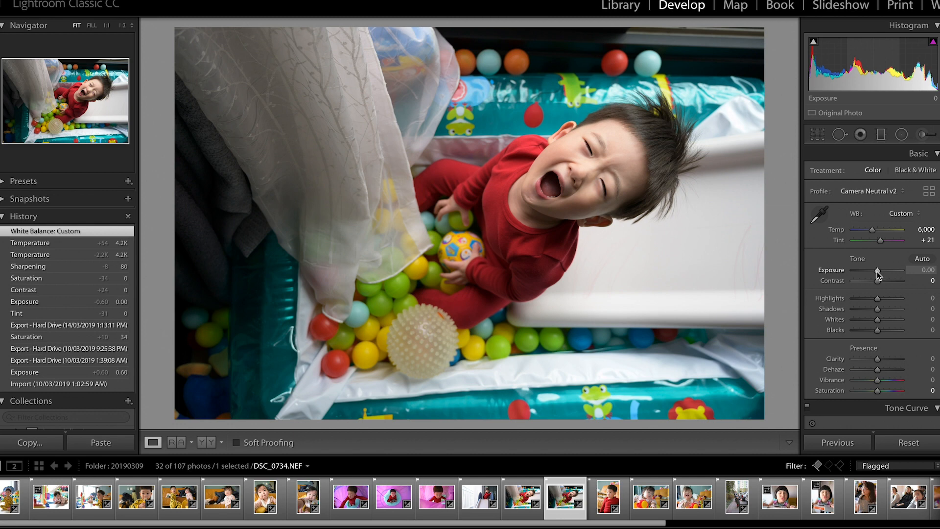
Brighten the photo by trying Exposure at +1.10 and settling on +0.50.
left_click_drag(877, 271, 883, 274)
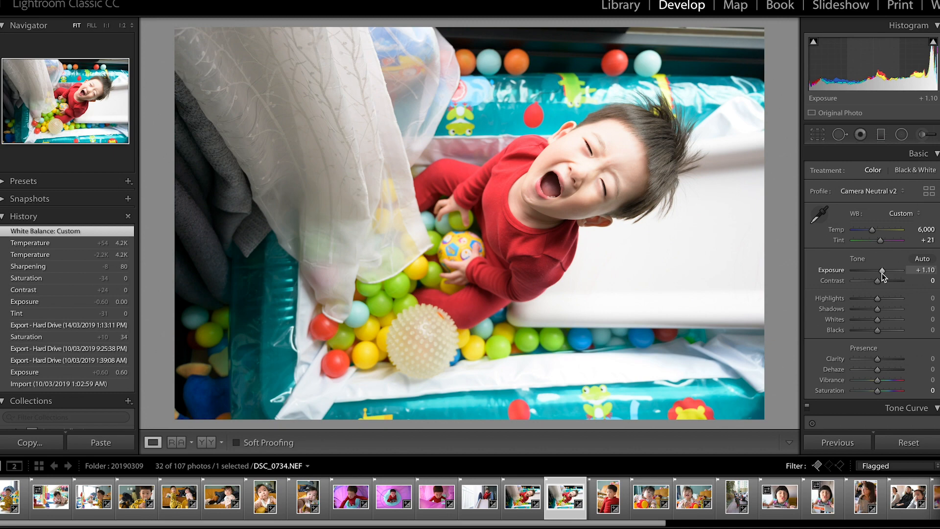
left_click_drag(882, 273, 879, 269)
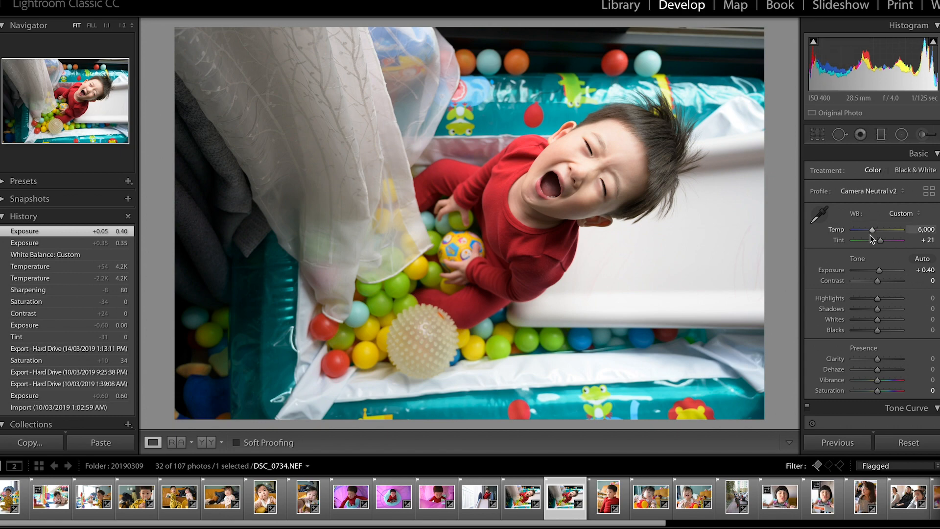
left_click_drag(880, 272, 880, 273)
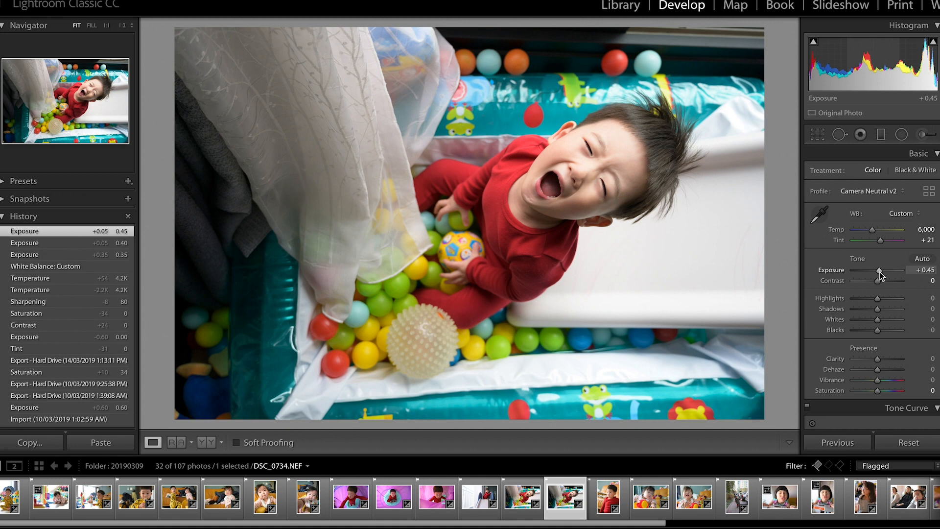
key("Up")
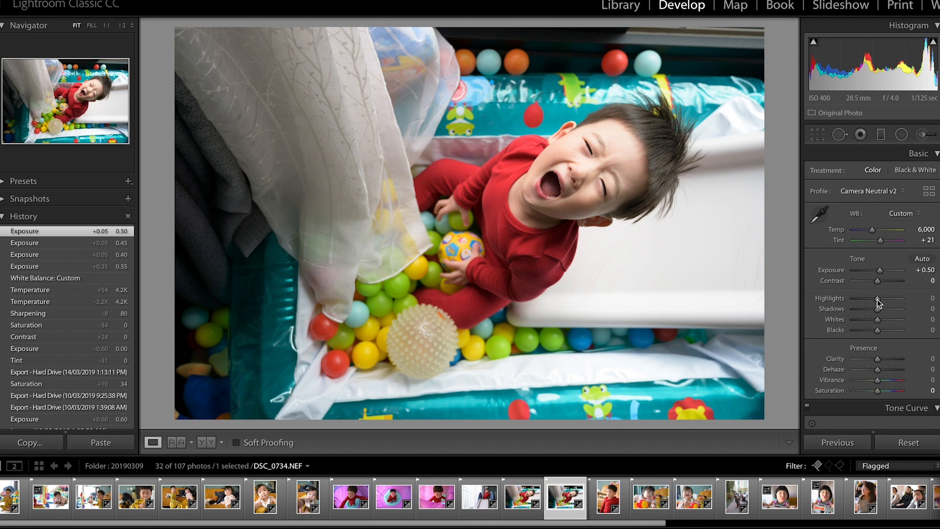
Soften the photo by trying Contrast at -100 and settling on -25.
scroll(877, 302, "down", 3)
scroll(877, 302, "down", 1)
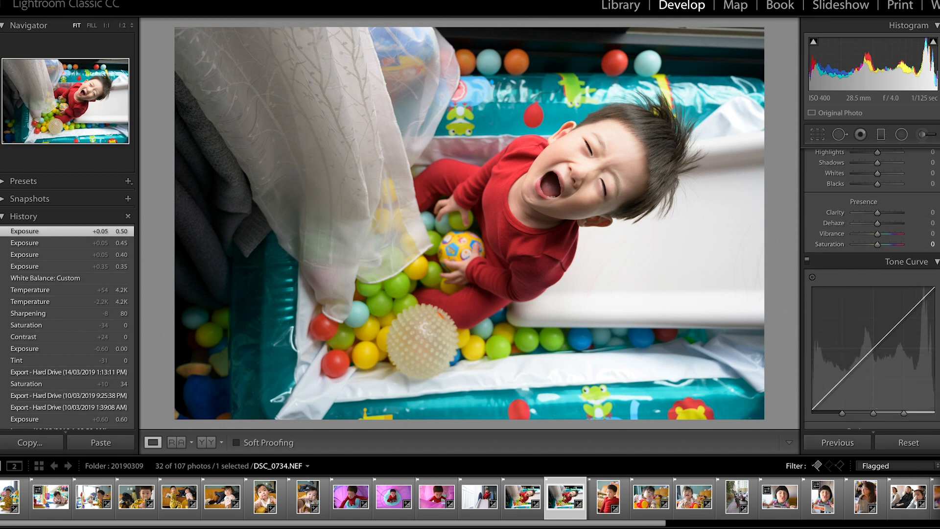
scroll(913, 201, "up", 3)
scroll(913, 202, "up", 2)
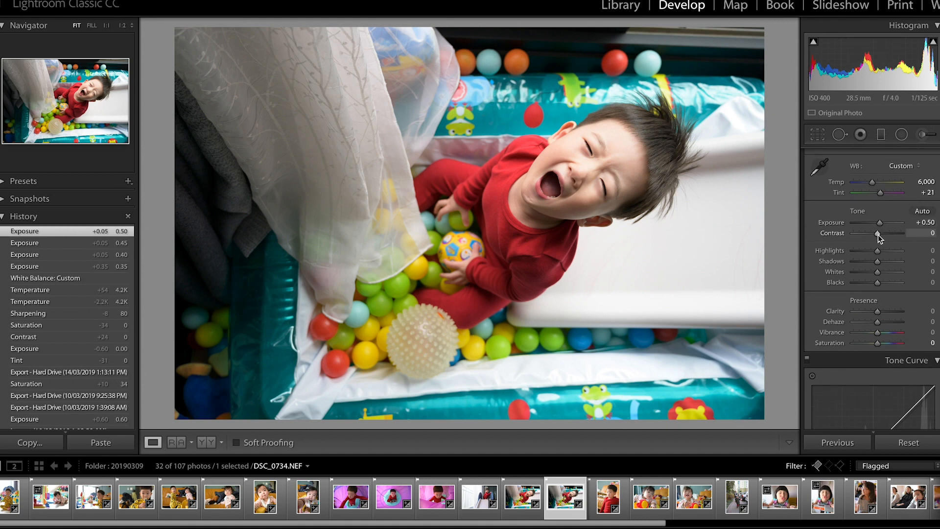
left_click_drag(878, 234, 794, 234)
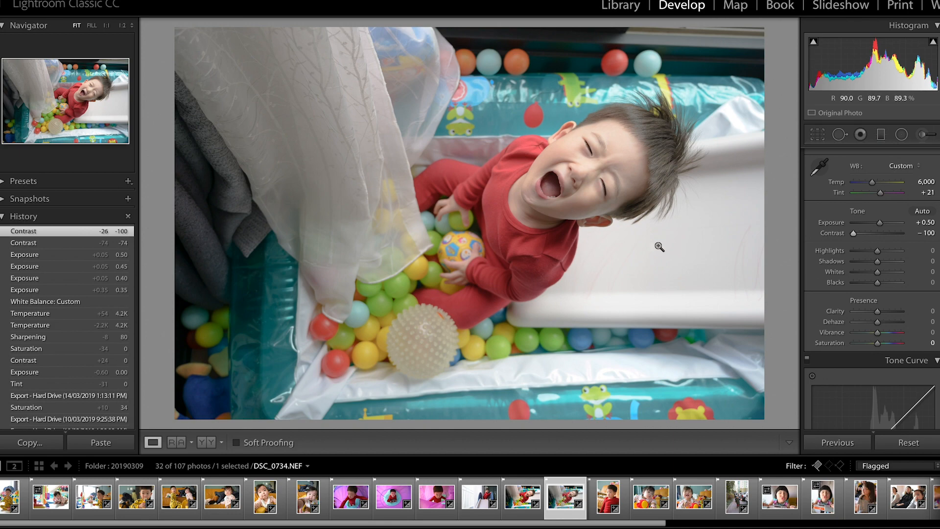
mouse_move(856, 236)
left_mouse_down()
mouse_move(891, 238)
mouse_move(871, 236)
left_mouse_up()
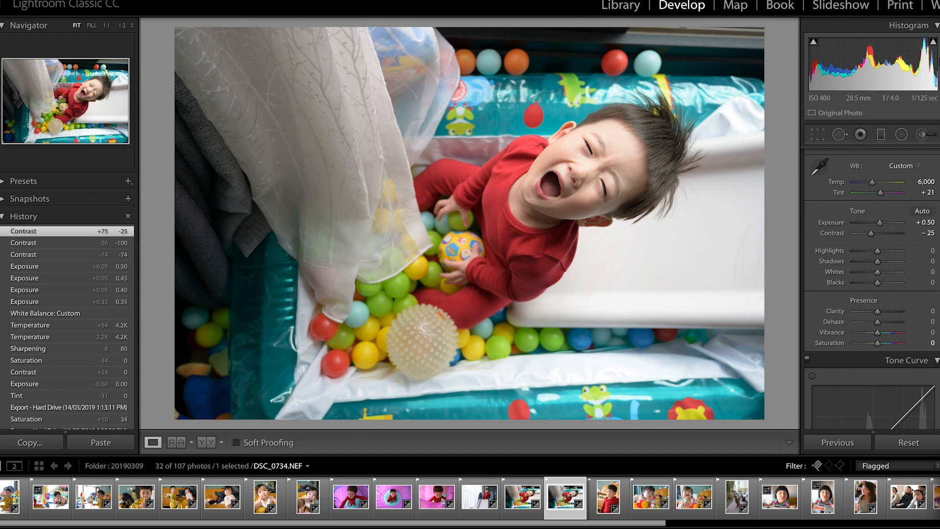
With highlight clipping shown, try Highlights at -100, return the value to 0 and hide the clipping overlay.
mouse_move(933, 43)
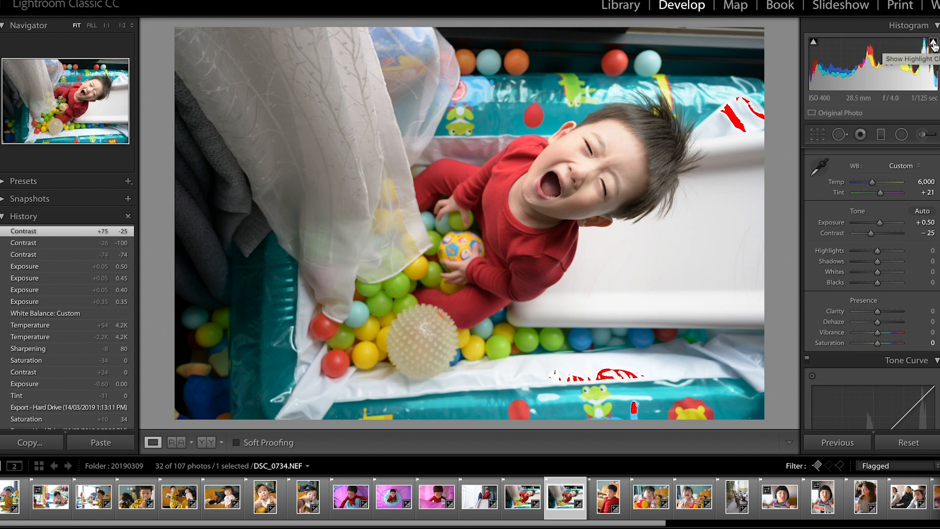
left_click(933, 43)
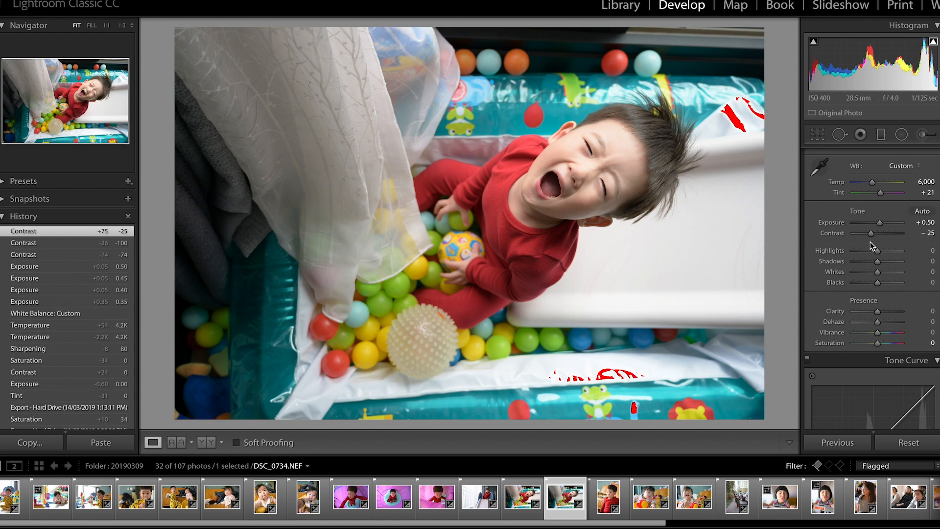
left_click_drag(877, 253, 844, 256)
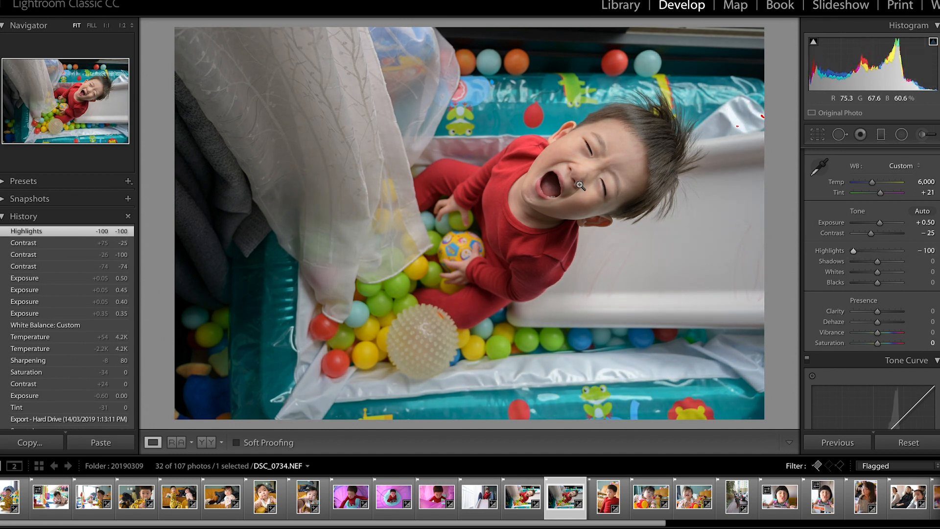
left_click_drag(852, 250, 876, 254)
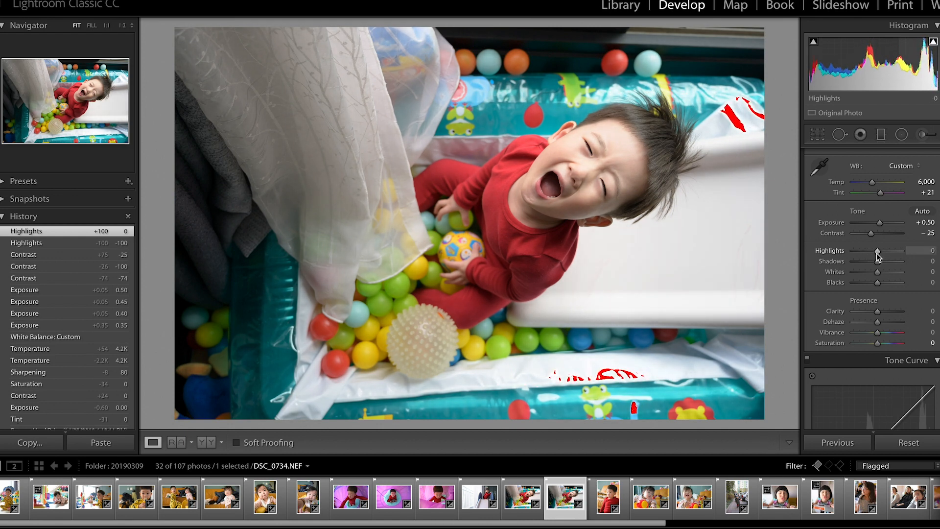
left_click(933, 42)
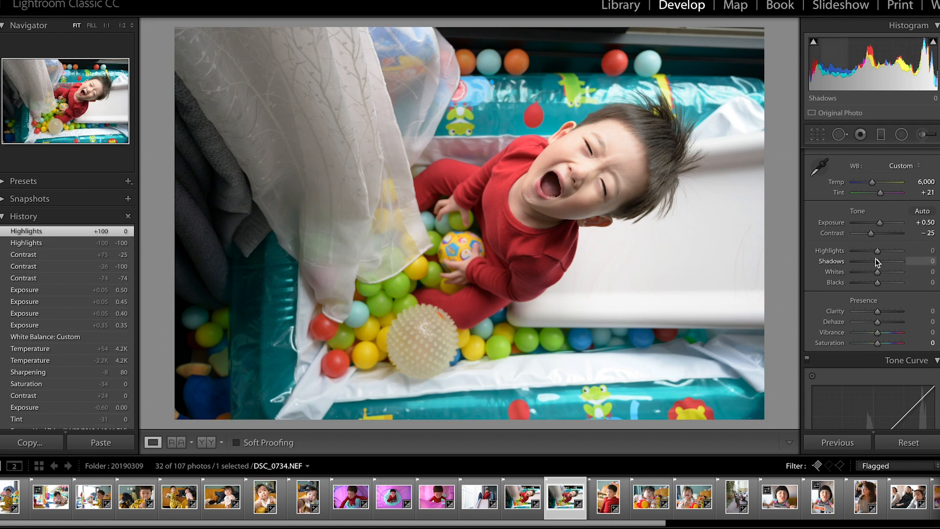
Turn on the shadow clipping overlay, try darker and lighter Shadows values, and set Shadows to +27.
left_click_drag(877, 263, 857, 265)
left_click(813, 41)
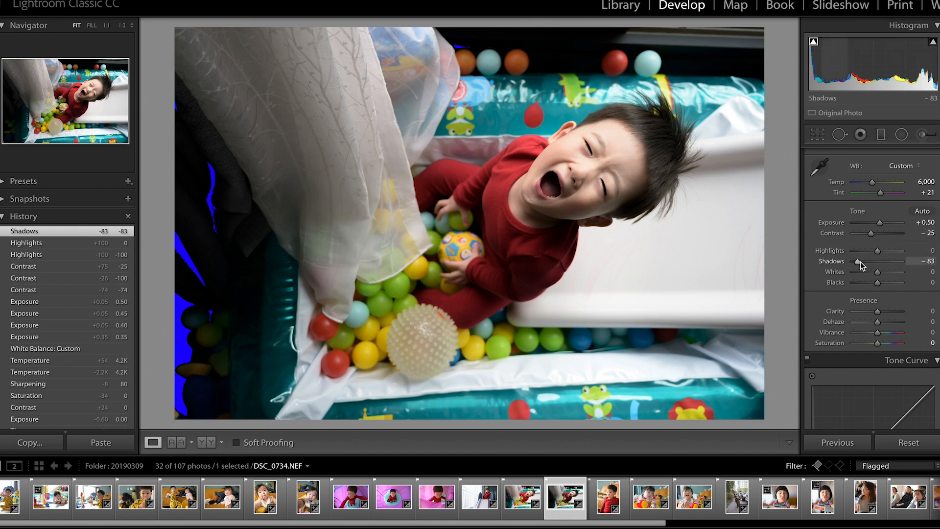
left_click_drag(859, 262, 892, 263)
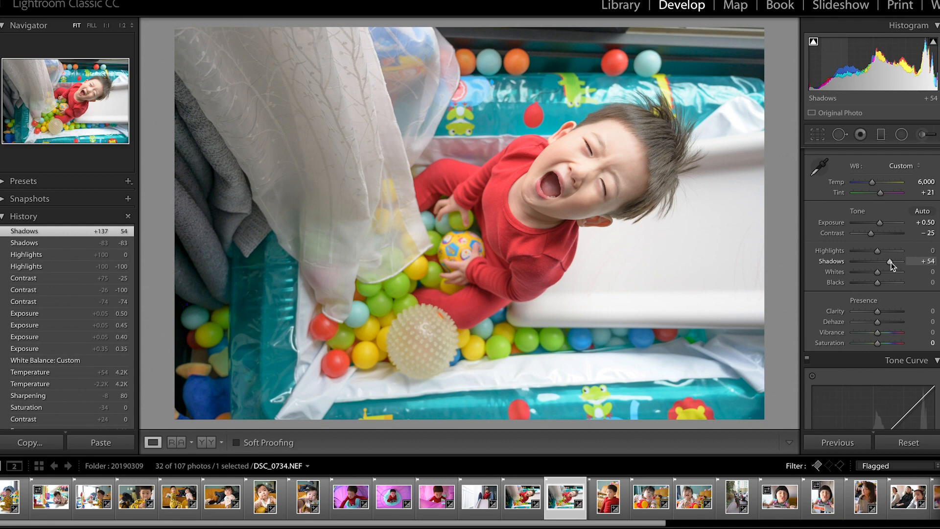
mouse_move(891, 263)
left_mouse_down()
mouse_move(874, 264)
mouse_move(892, 264)
left_mouse_up()
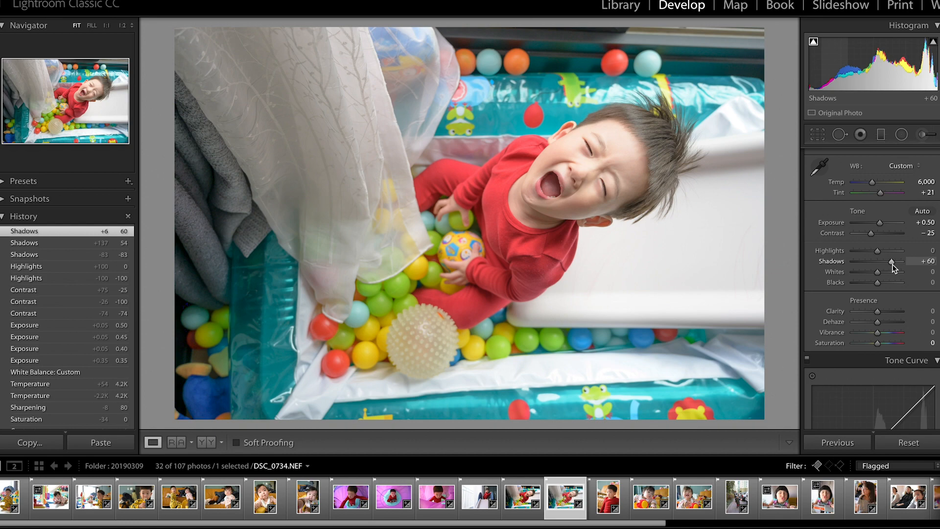
left_click_drag(892, 264, 885, 265)
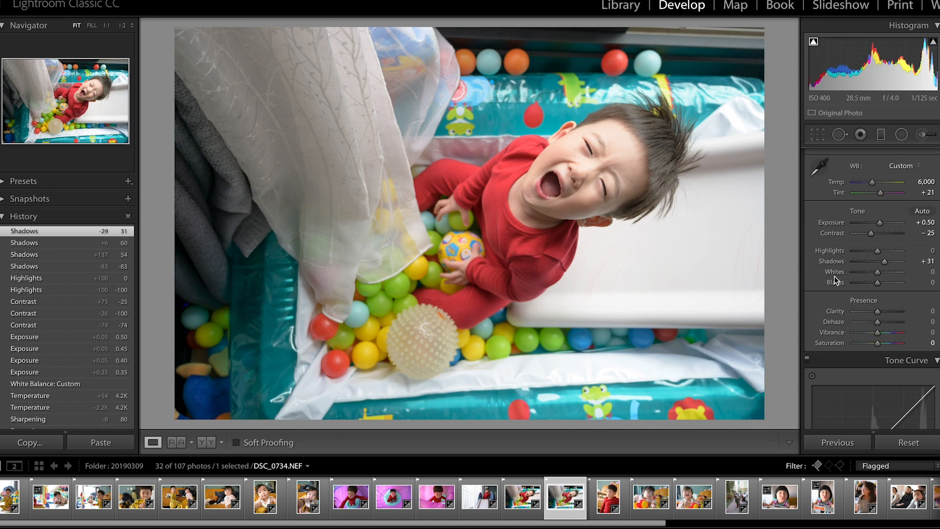
left_click_drag(883, 263, 883, 262)
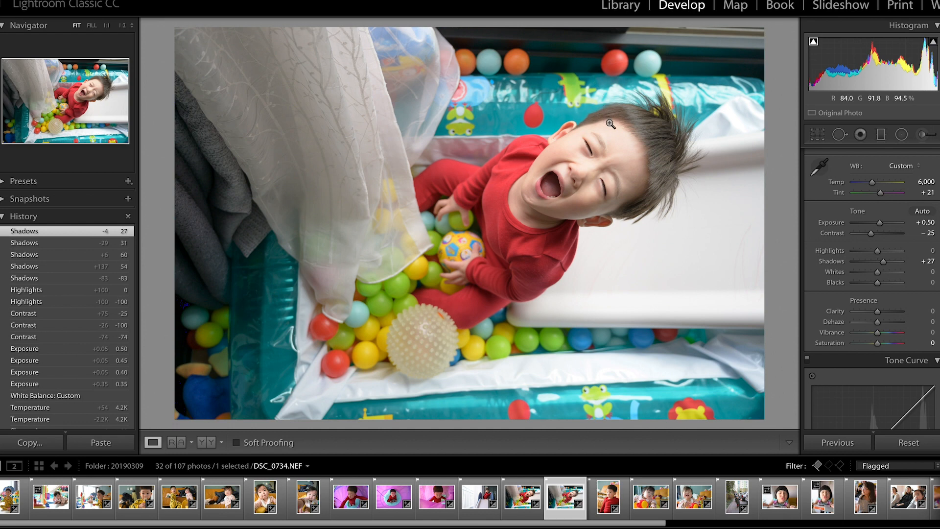
Boost the photo's colours by trying Saturation at +41 and setting it to +20.
left_click_drag(877, 346, 887, 345)
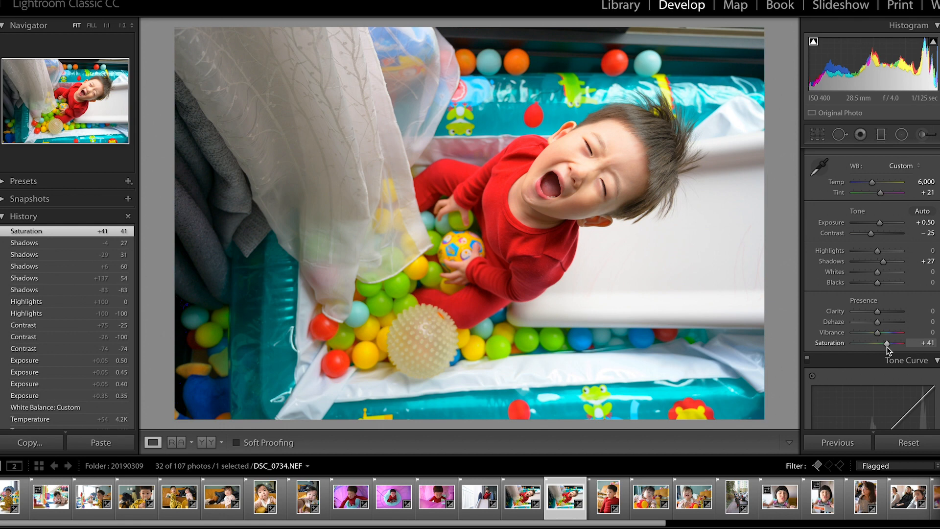
mouse_move(886, 346)
left_mouse_down()
mouse_move(855, 348)
mouse_move(882, 348)
left_mouse_up()
left_click(914, 343)
type("20")
key("Return")
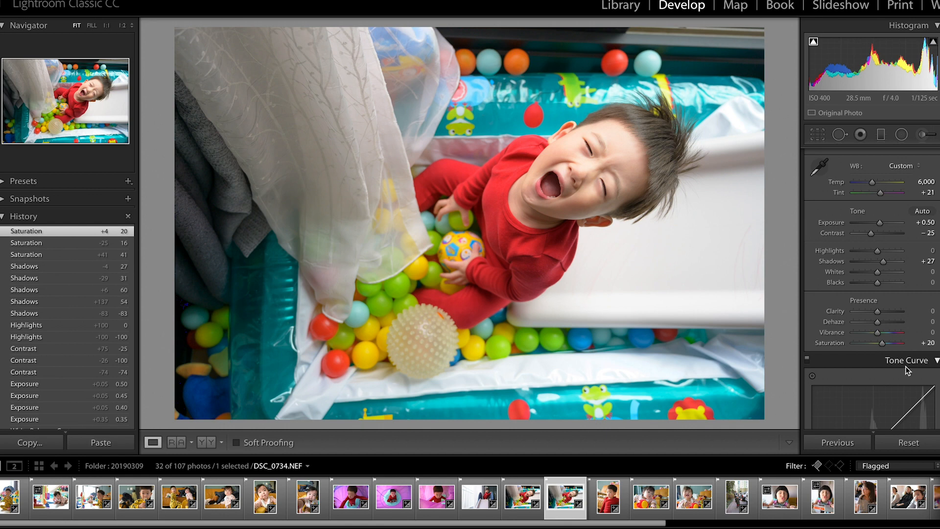
Raise the highlights region of the Tone Curve to +25.
scroll(888, 345, "down", 3)
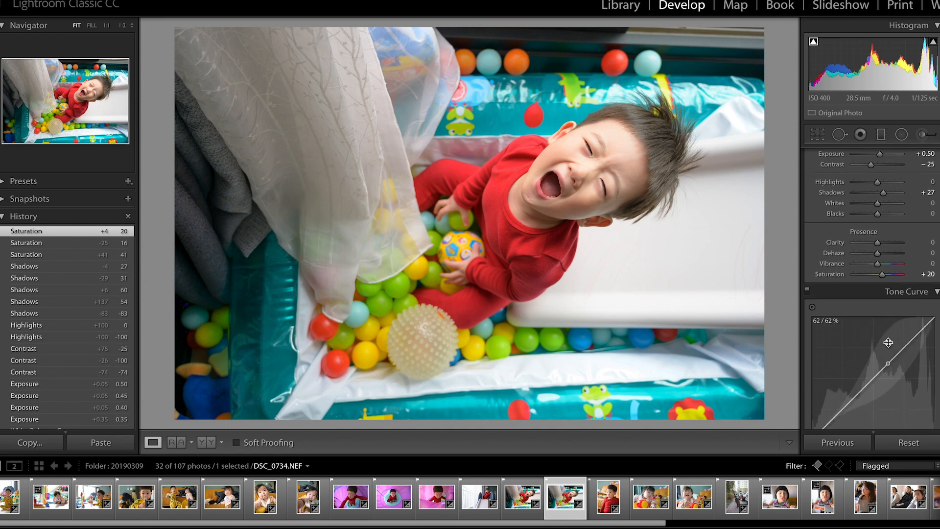
scroll(889, 343, "down", 1)
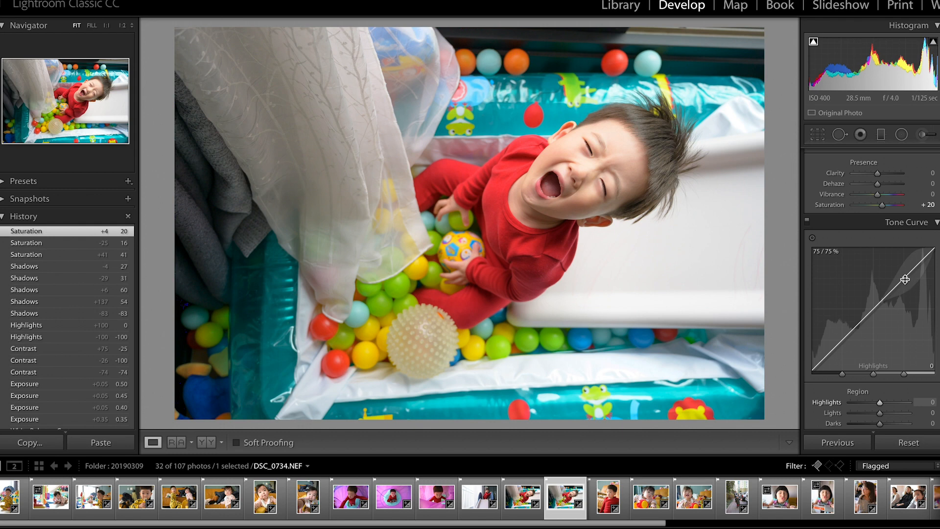
left_click_drag(905, 279, 904, 273)
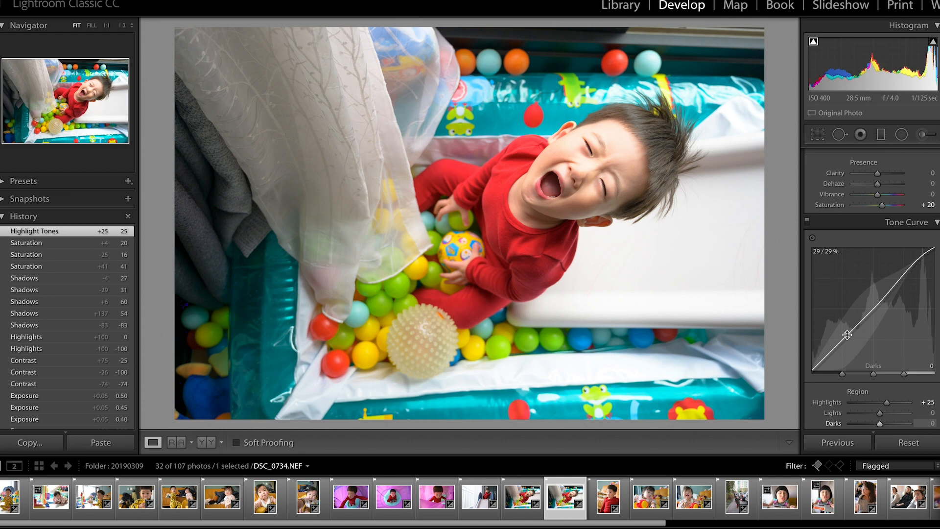
Lower the darks region of the Tone Curve to -16.
left_click_drag(847, 335, 847, 340)
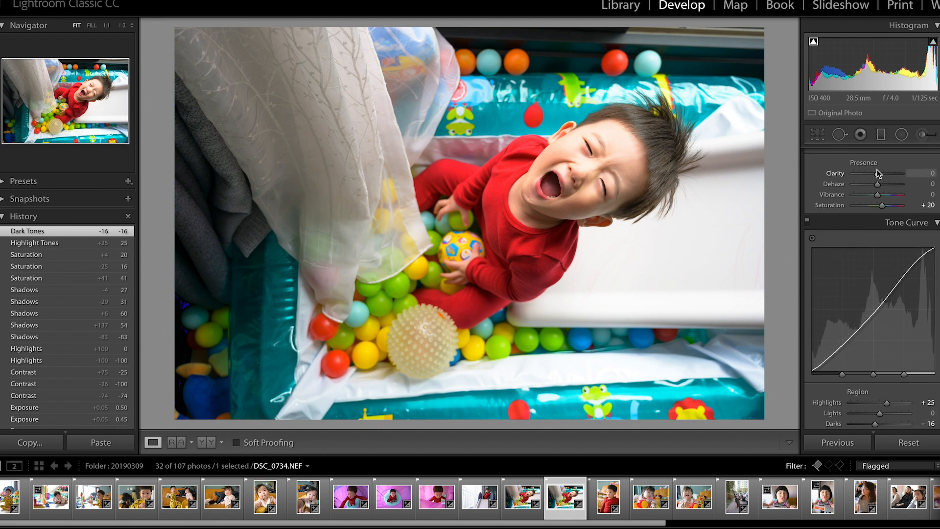
scroll(877, 169, "up", 3)
scroll(877, 170, "up", 3)
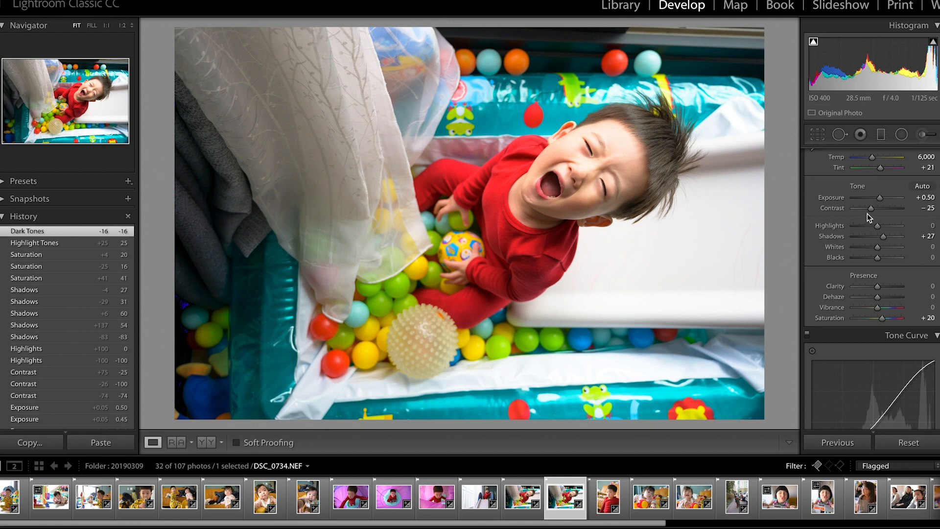
scroll(896, 274, "down", 6)
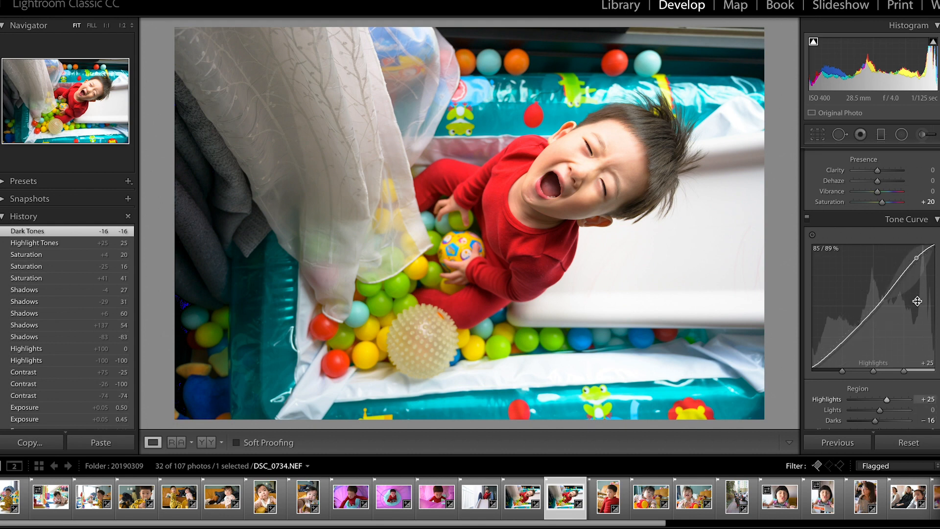
Compare the photo before and after editing side by side, inspect the boy and the patterned ball at 1:1, and return to the single view.
scroll(918, 301, "down", 3)
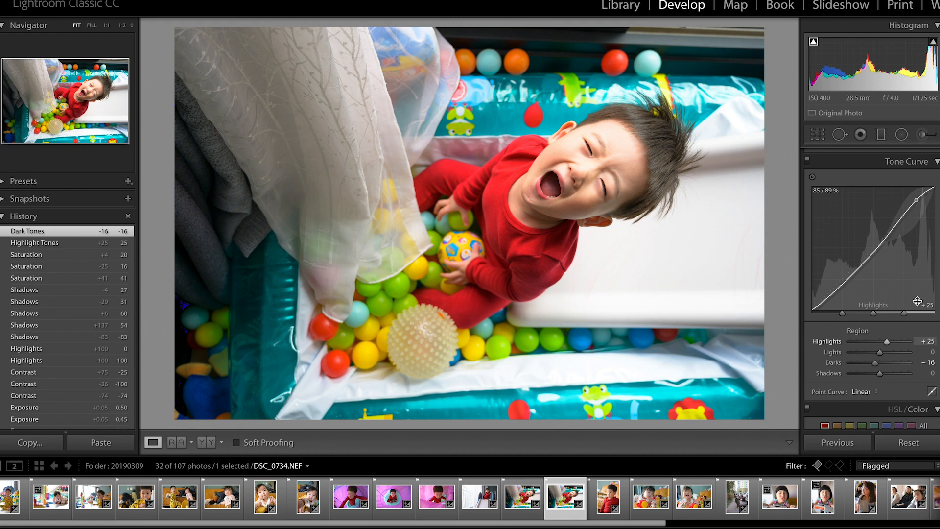
scroll(917, 301, "down", 8)
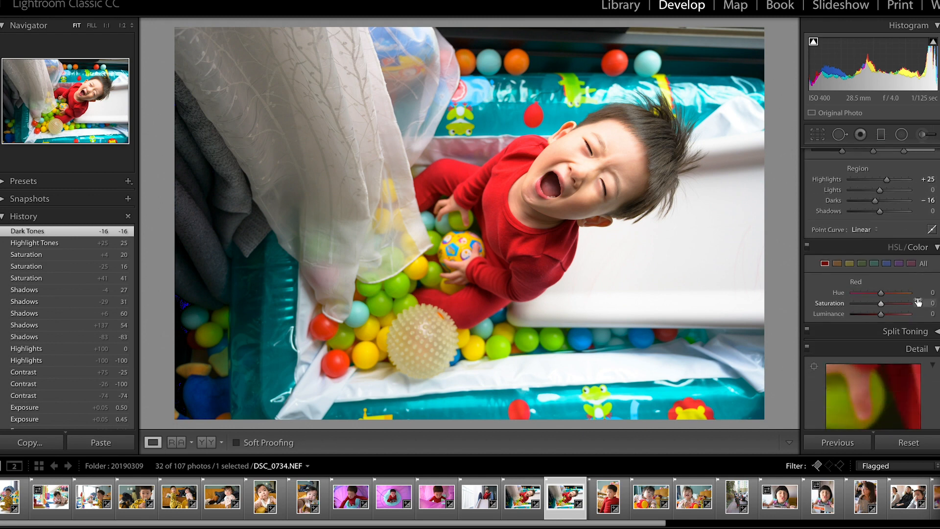
scroll(917, 301, "down", 3)
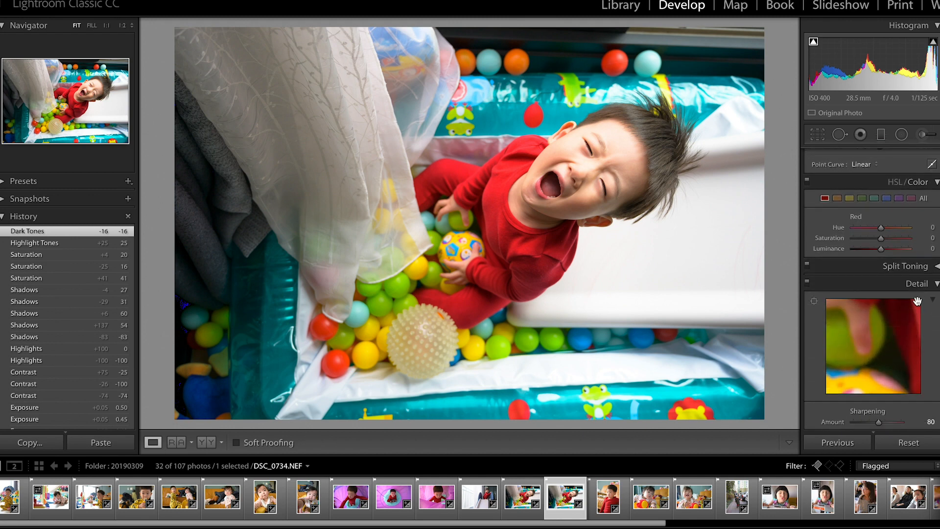
scroll(917, 301, "down", 1)
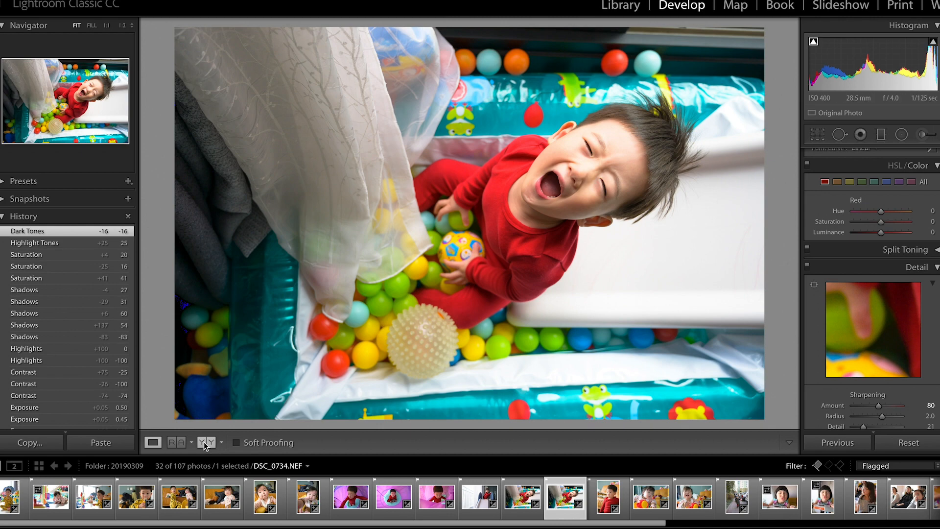
left_click(206, 442)
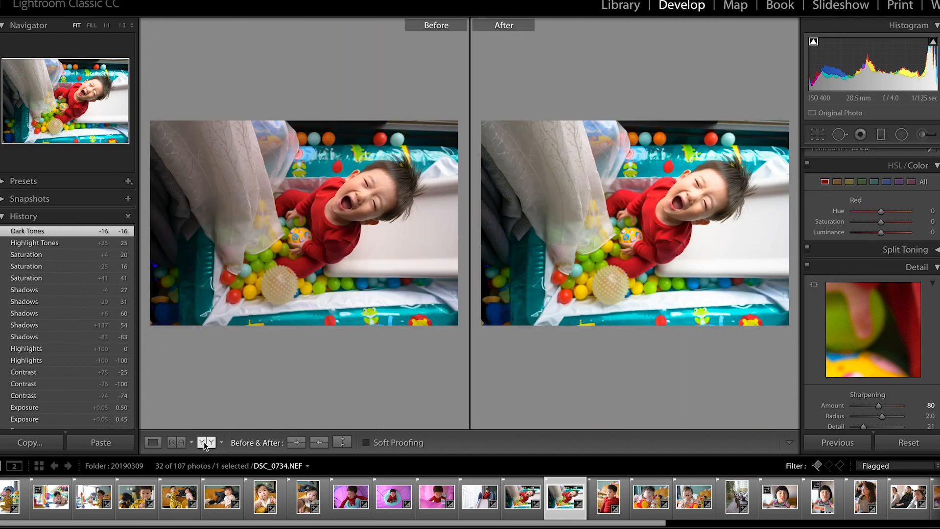
left_click(679, 172)
left_click_drag(621, 267, 728, 208)
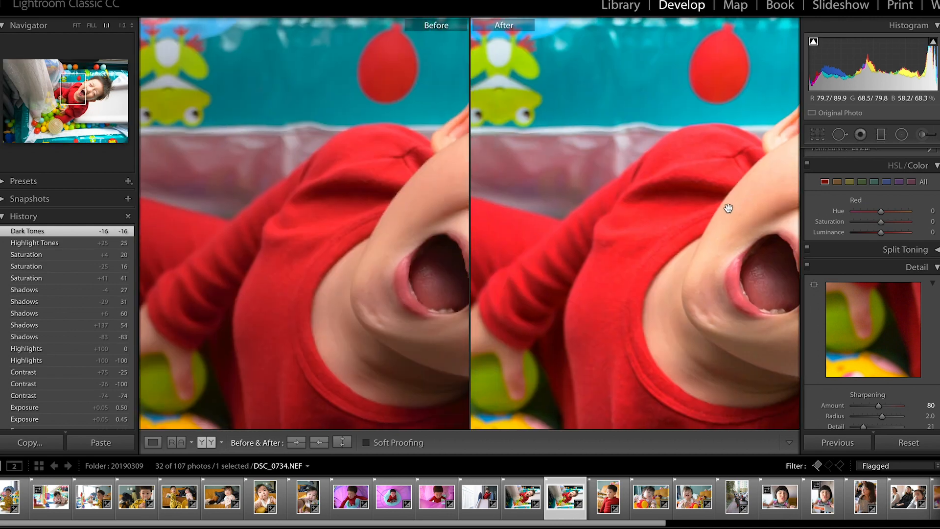
left_click(720, 185)
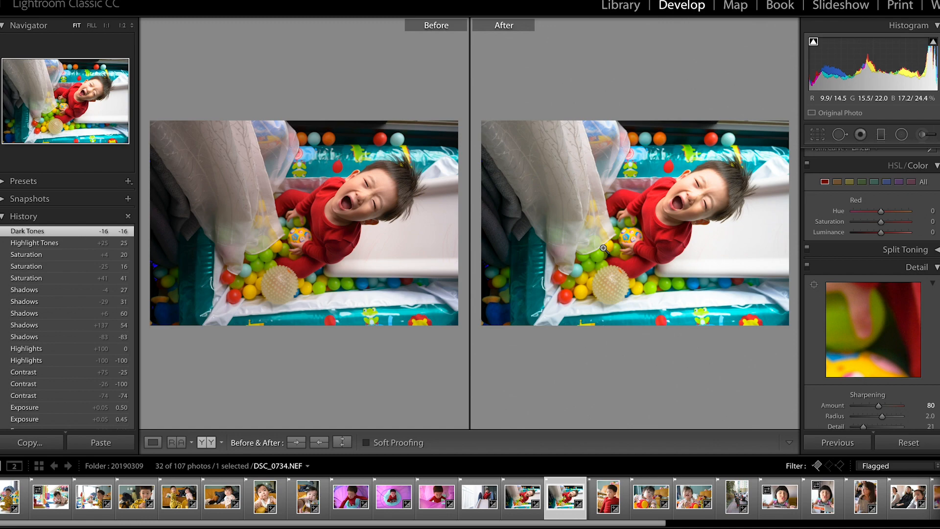
left_click(635, 245)
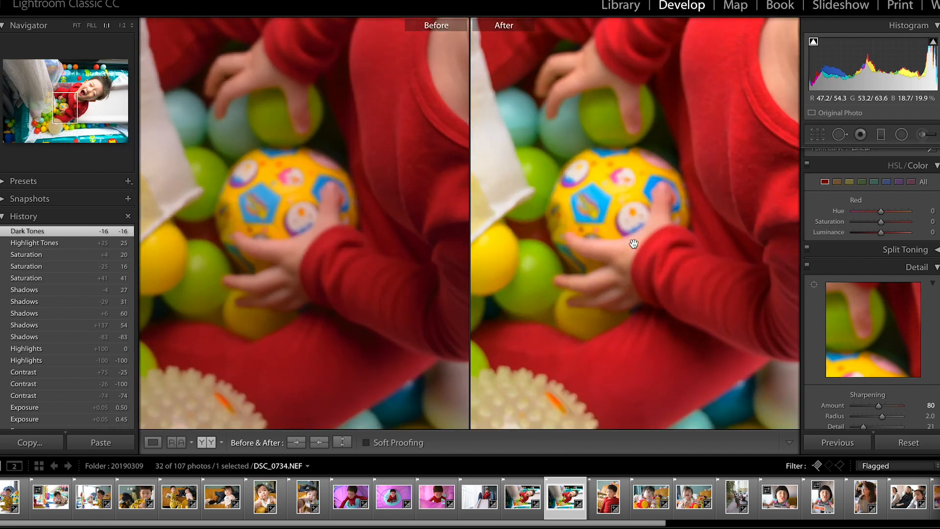
left_click(632, 242)
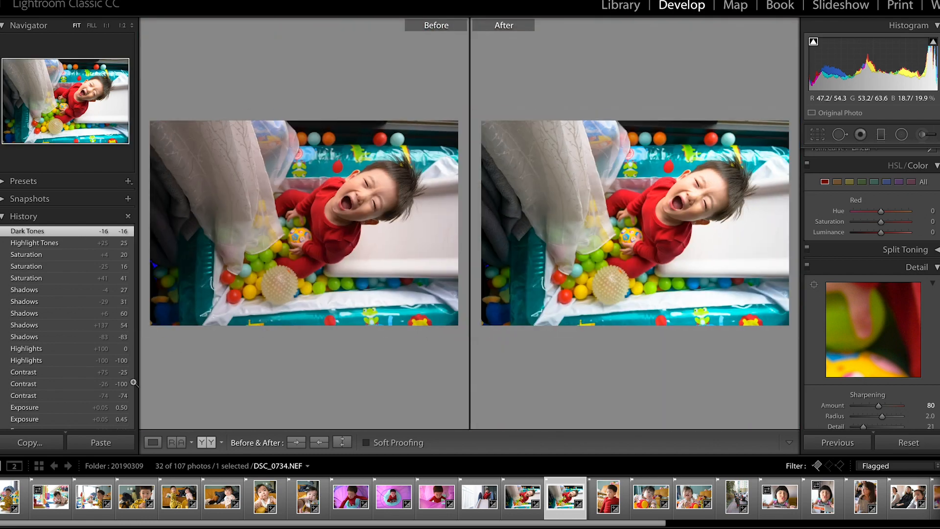
left_click(152, 442)
Try Post-Crop Vignetting amounts of -48, -83 and -1, and undo all the vignette changes.
scroll(892, 337, "down", 5)
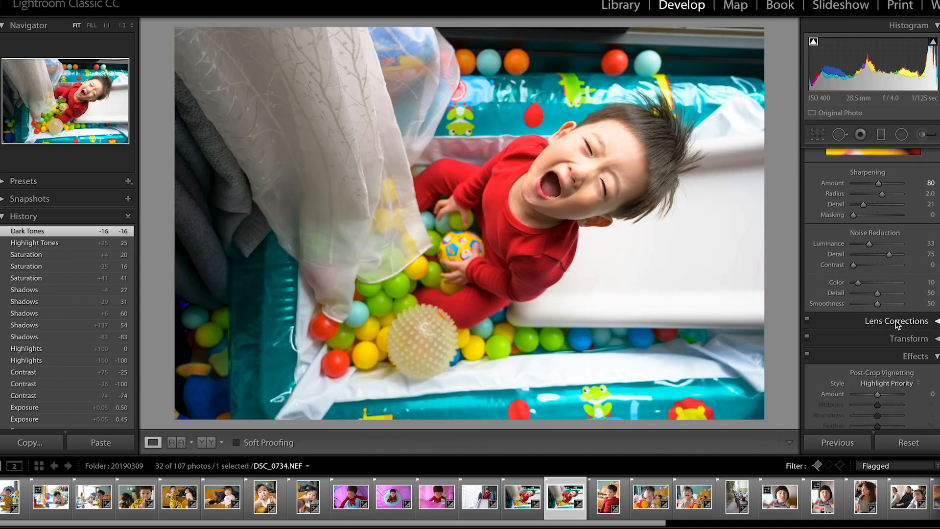
scroll(896, 324, "down", 3)
scroll(895, 320, "down", 1)
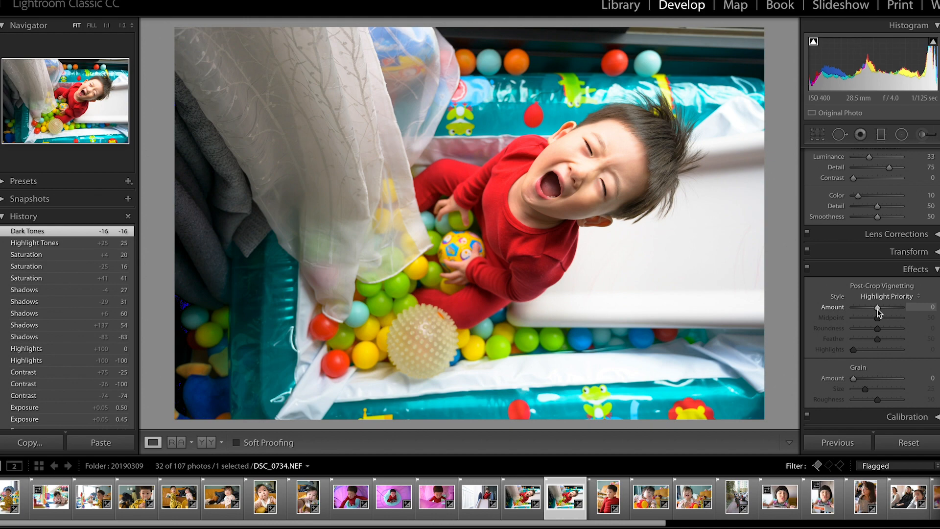
mouse_move(877, 310)
left_mouse_down()
mouse_move(856, 310)
mouse_move(877, 309)
left_mouse_up()
key("ctrl+z")
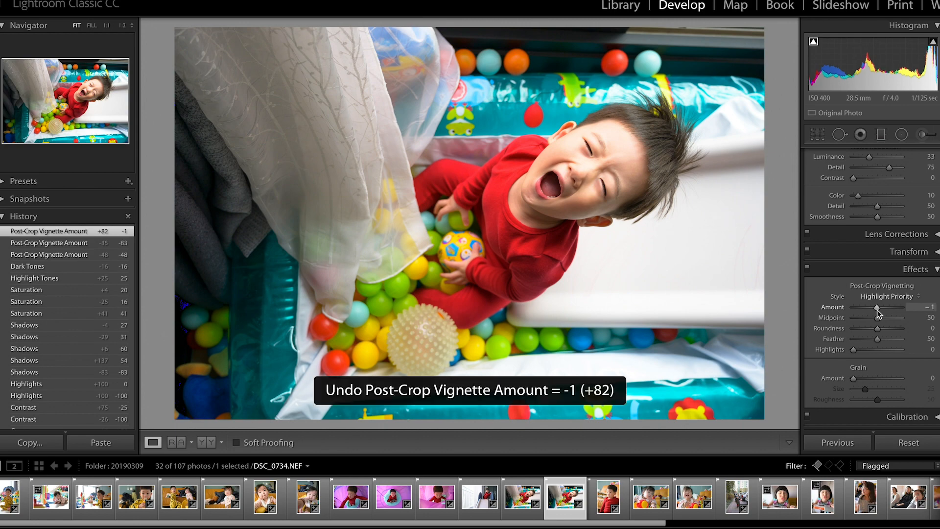
key("ctrl+z")
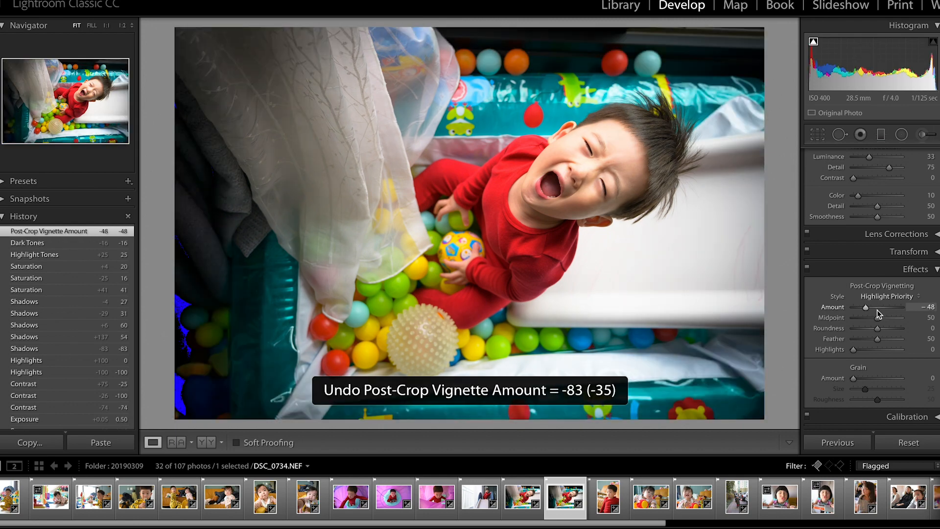
key("ctrl+z")
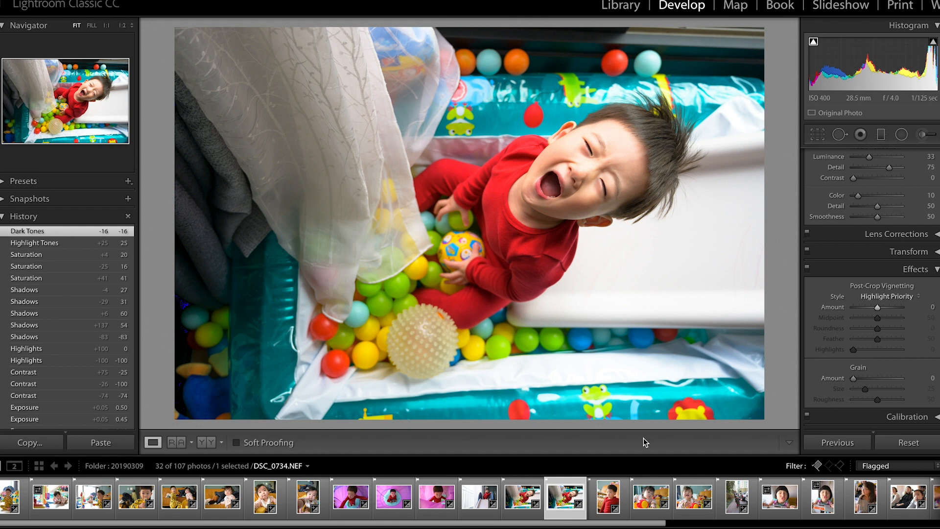
Open the export settings for the edited photo to view them, and close them without exporting.
right_click(562, 512)
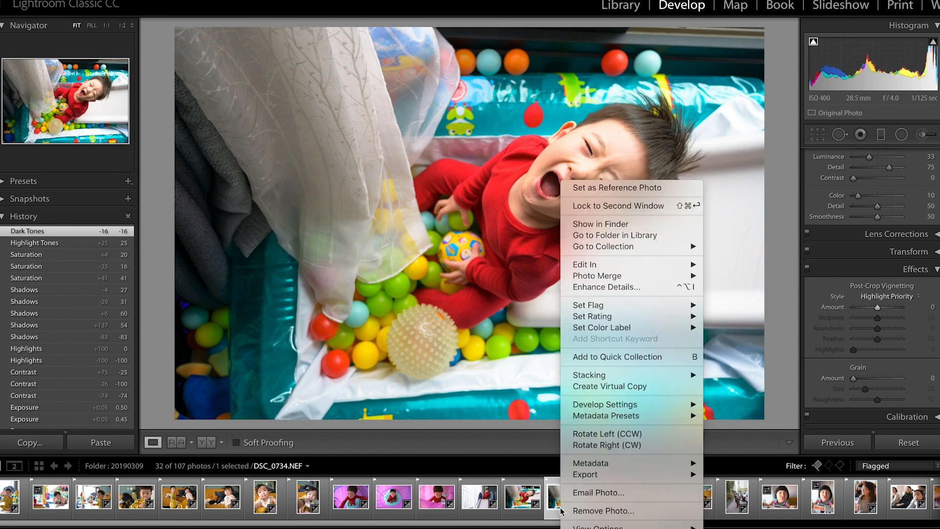
mouse_move(617, 475)
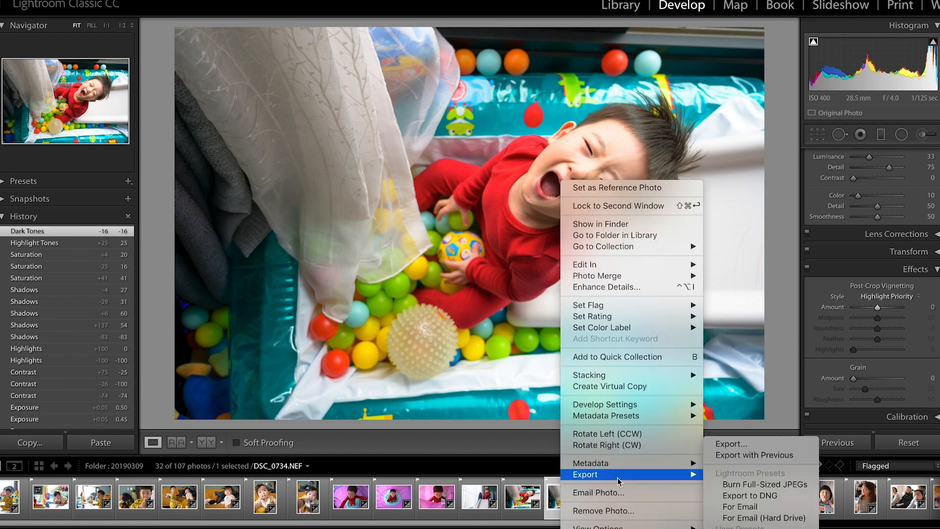
left_click(734, 443)
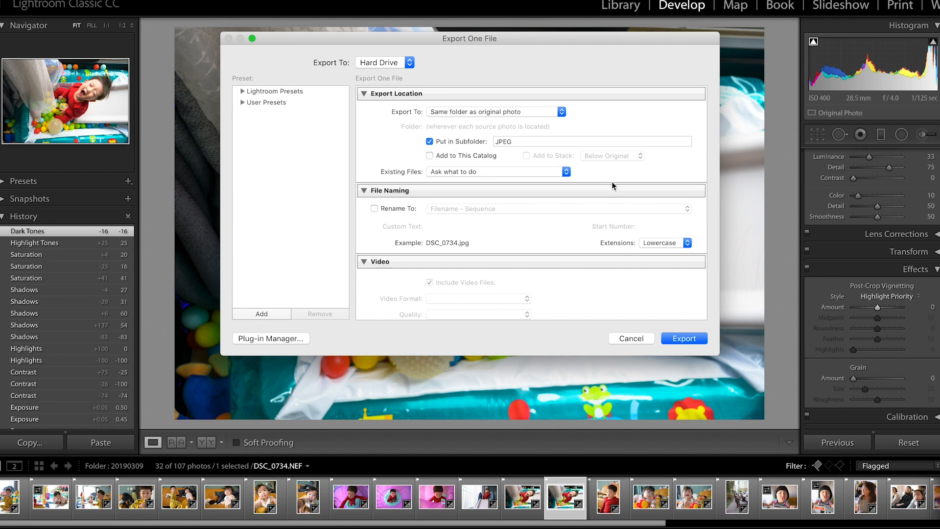
left_click(631, 338)
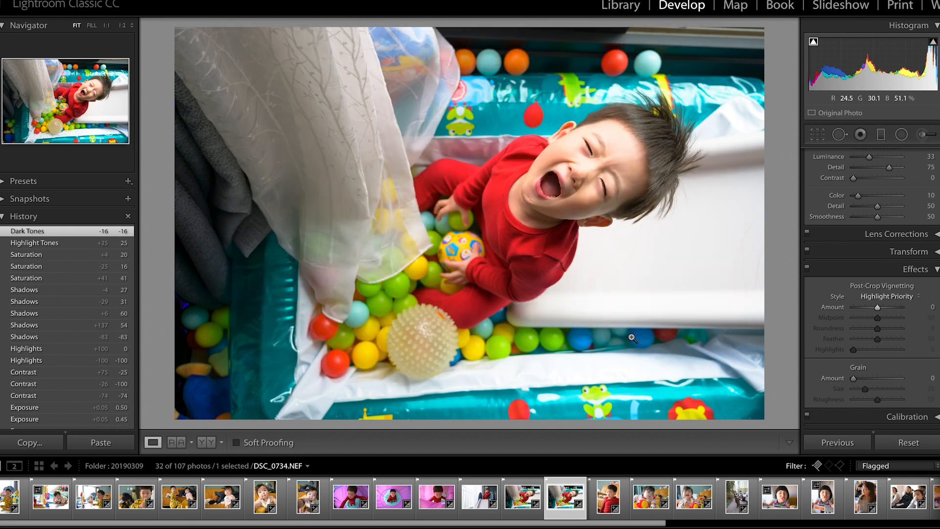